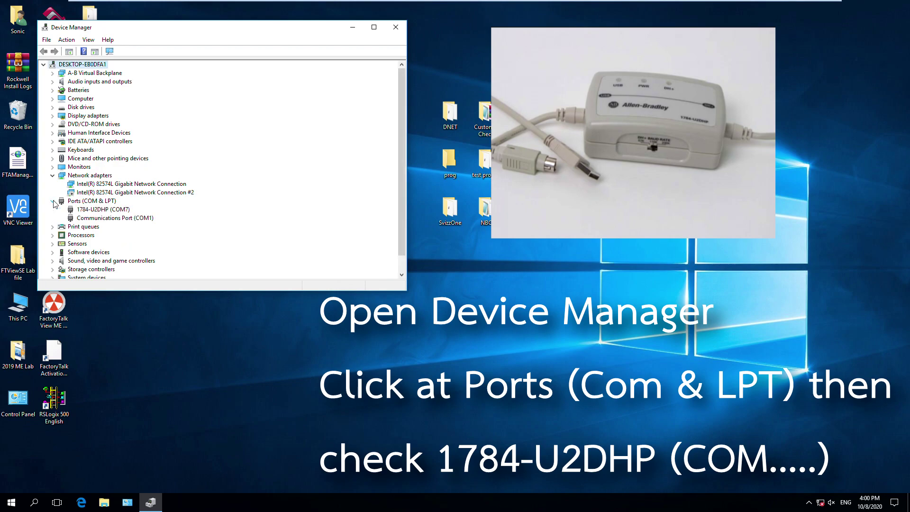
# Check which COM port the 1784-U2DHP uses in Device Manager, and minimize the window.
pyautogui.click(99, 209)
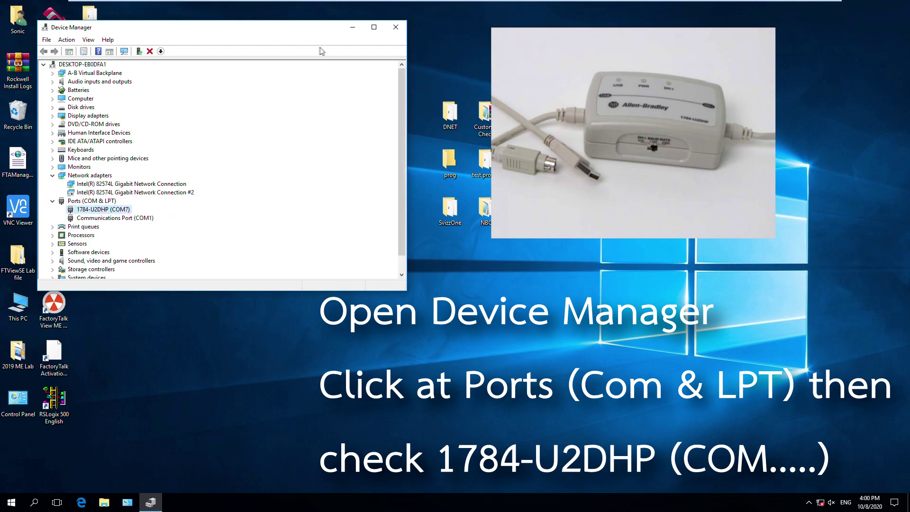
pyautogui.click(352, 27)
# Open RSLinx Classic and add a "1784-U2DHP for DH+ devices" driver with its default name.
pyautogui.doubleClick(55, 209)
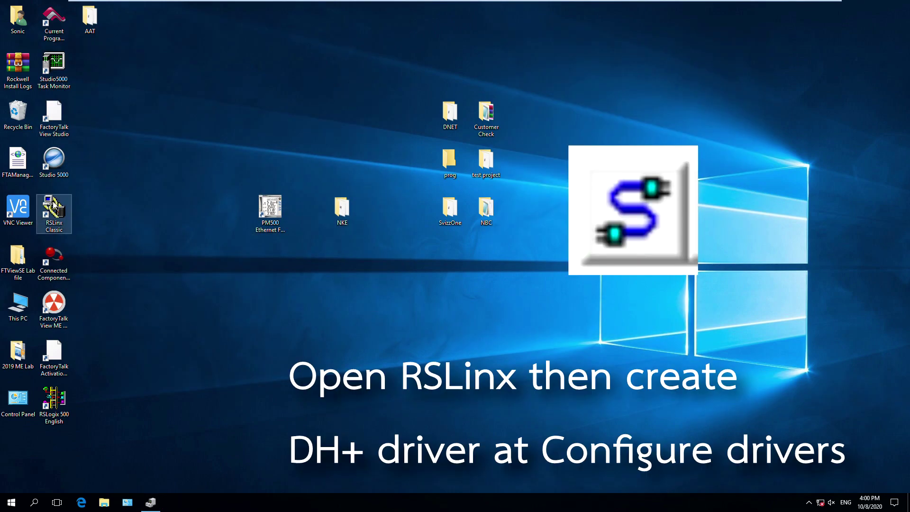
pyautogui.click(154, 74)
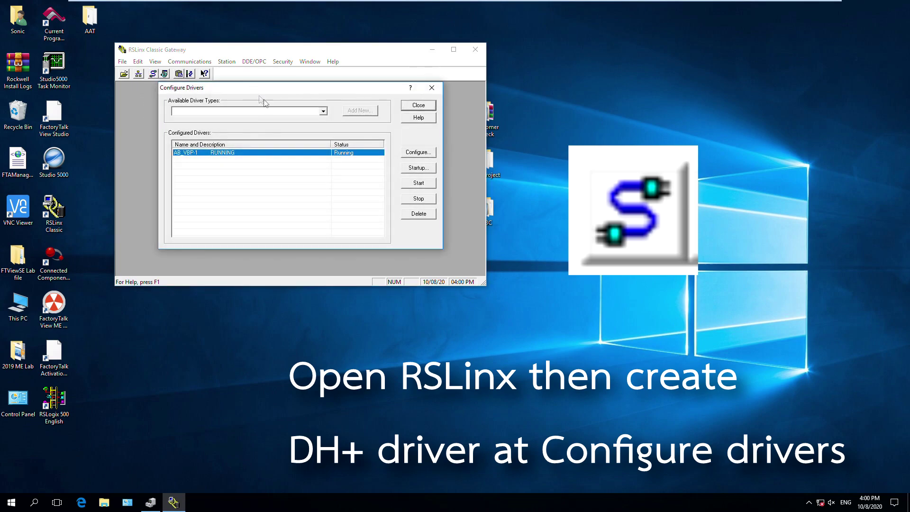
pyautogui.click(274, 111)
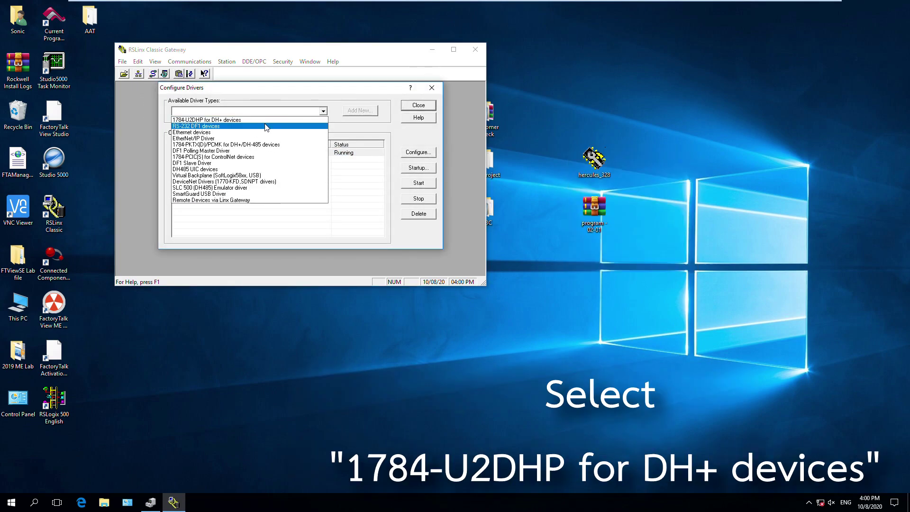
pyautogui.click(266, 120)
pyautogui.click(351, 112)
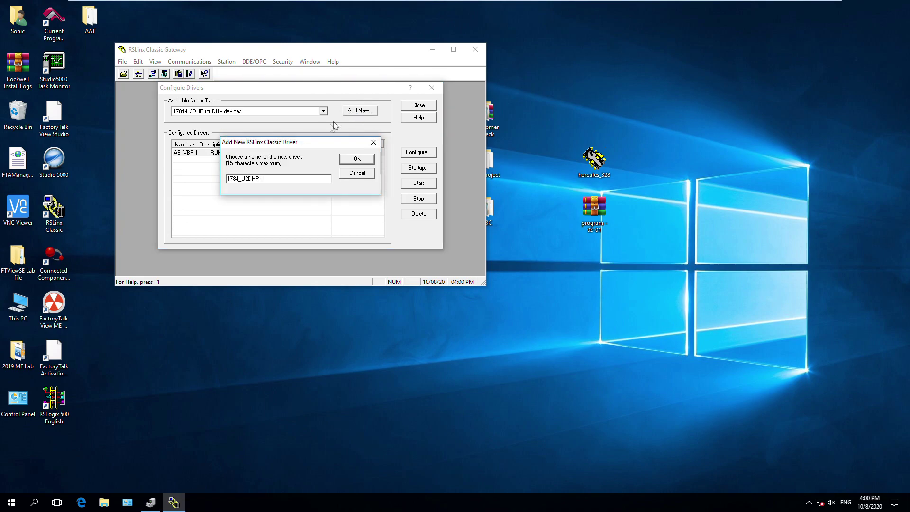
pyautogui.click(350, 161)
# Set the 1784-U2DHP driver's comm port to COM7, accept it and close the driver configuration.
pyautogui.click(242, 161)
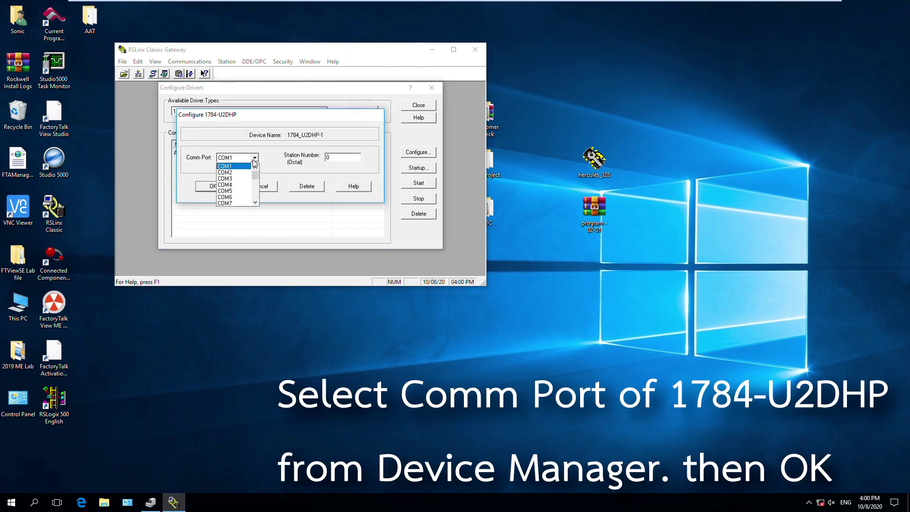
pyautogui.click(245, 203)
pyautogui.click(226, 189)
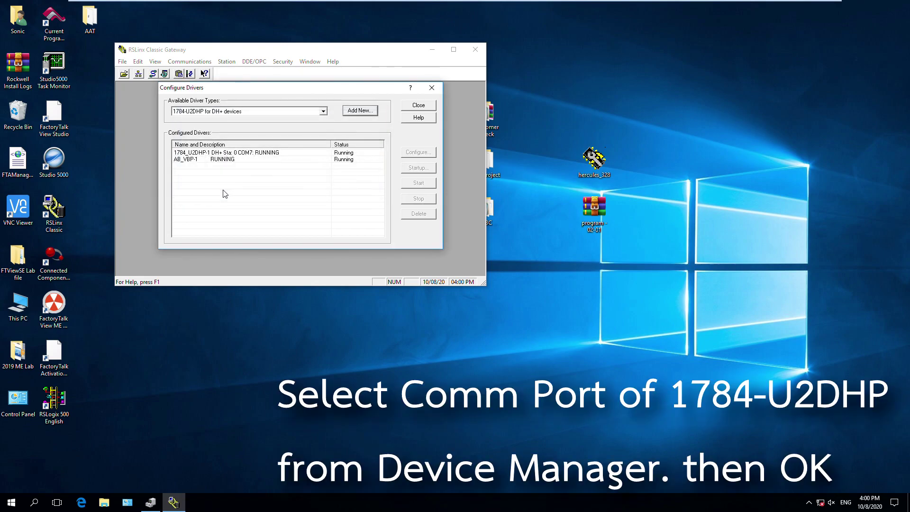
pyautogui.click(412, 112)
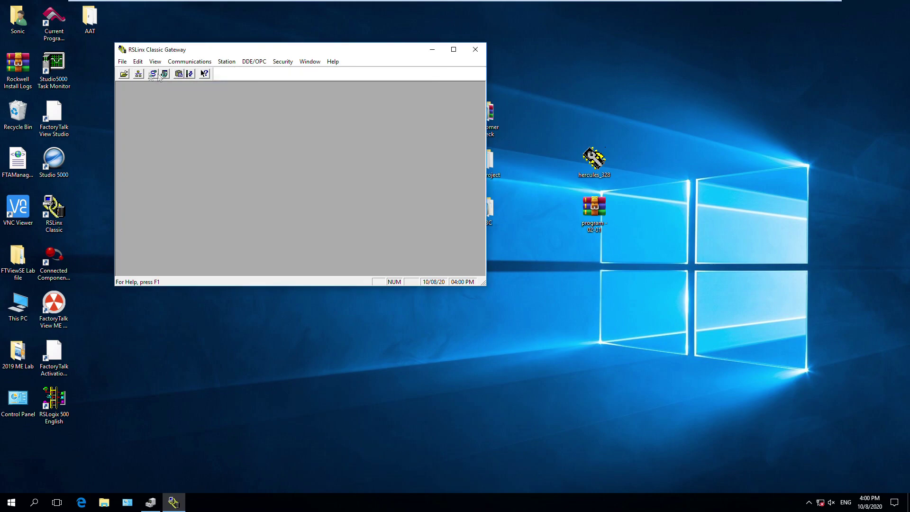
# Browse the 1784_U2DHP-1 Data Highway Plus network in RSWho, select the SLC-5/04 node and minimize RSLinx Classic.
pyautogui.click(138, 73)
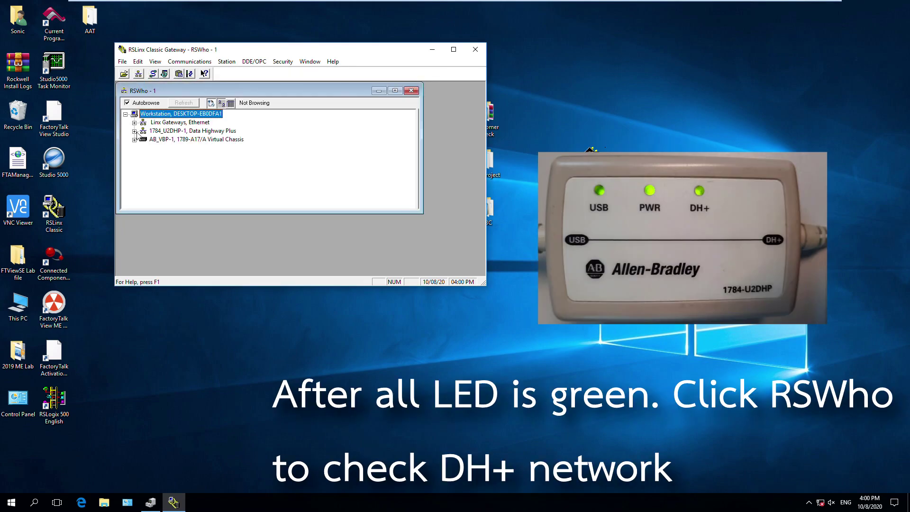
pyautogui.click(134, 131)
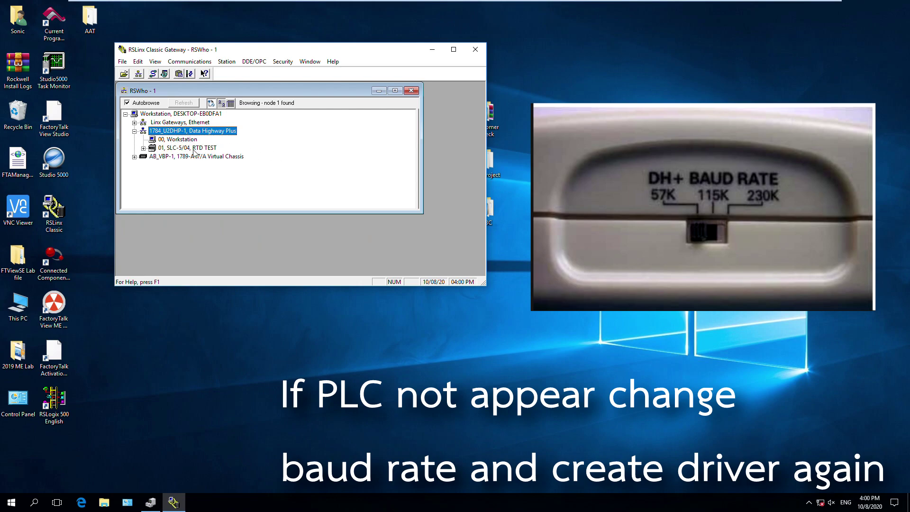
pyautogui.click(192, 148)
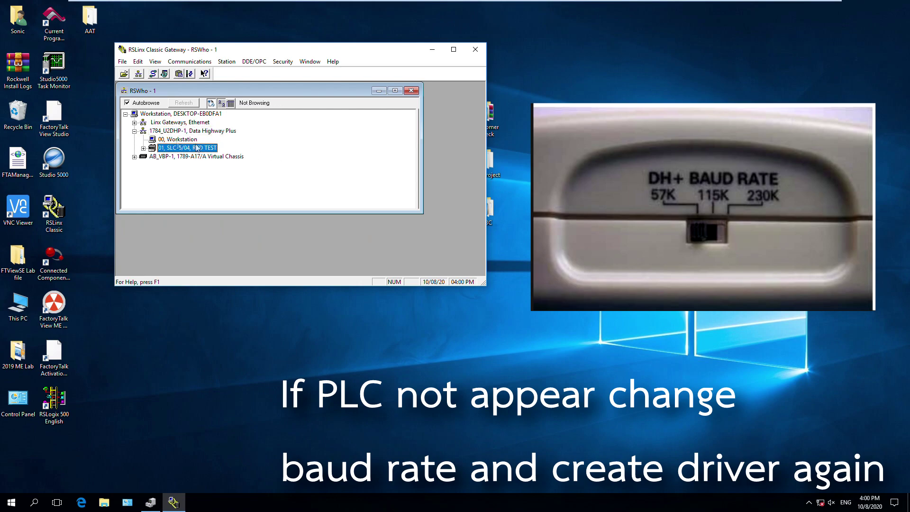
pyautogui.click(432, 49)
# Search the installed programs for "rslogix 500" and launch RSLogix 500 English.
pyautogui.click(3, 502)
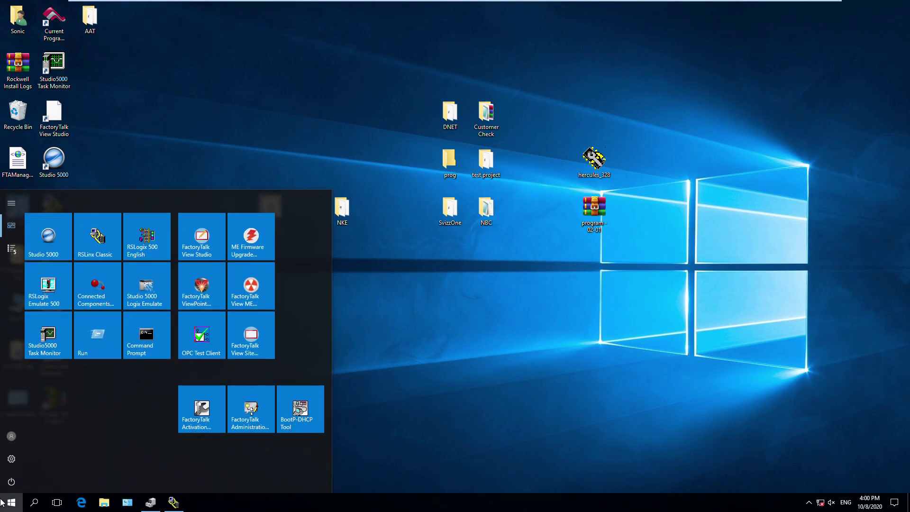
pyautogui.write('rs')
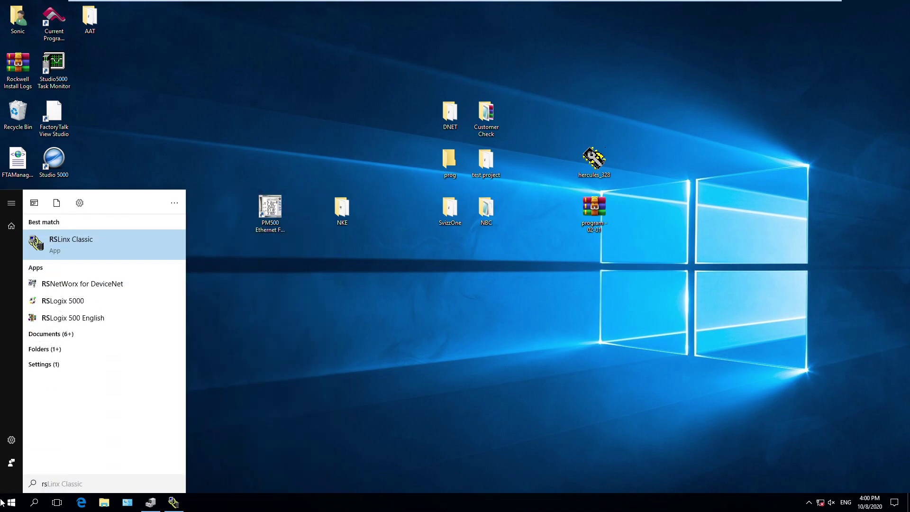
pyautogui.write('log')
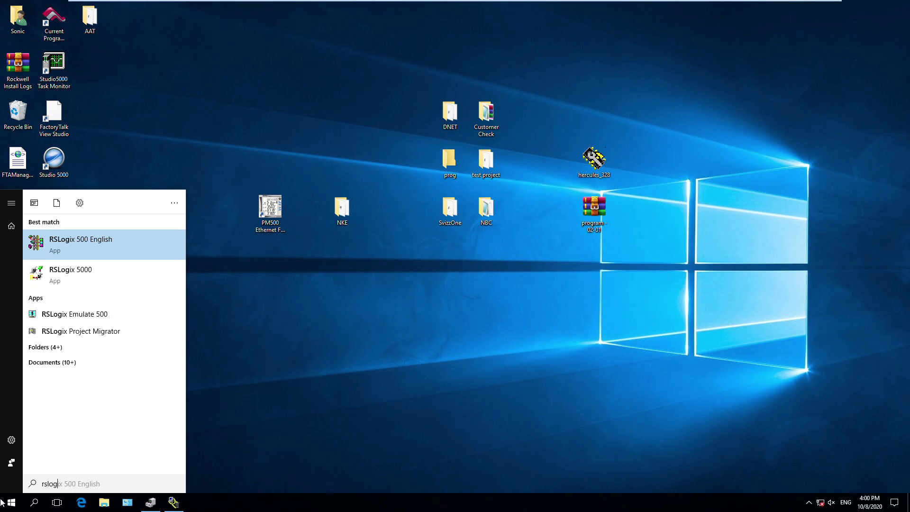
pyautogui.write('ix 500')
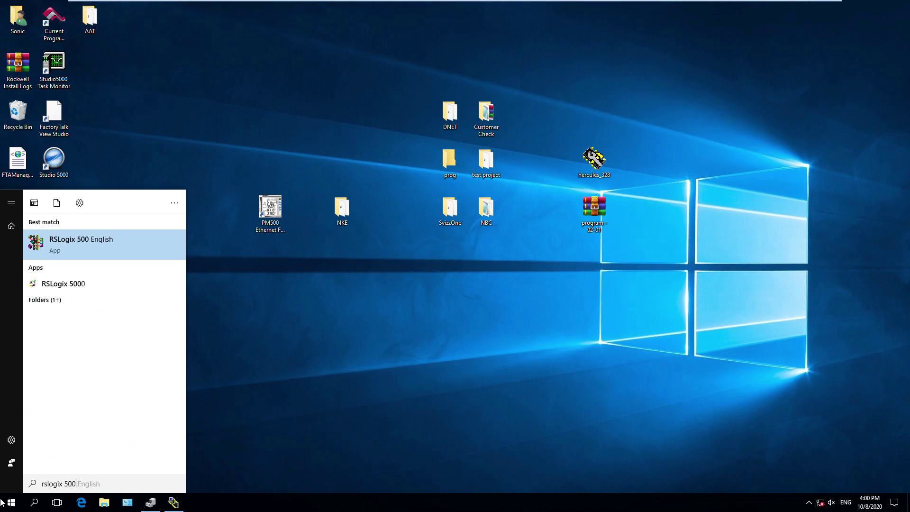
pyautogui.click(145, 250)
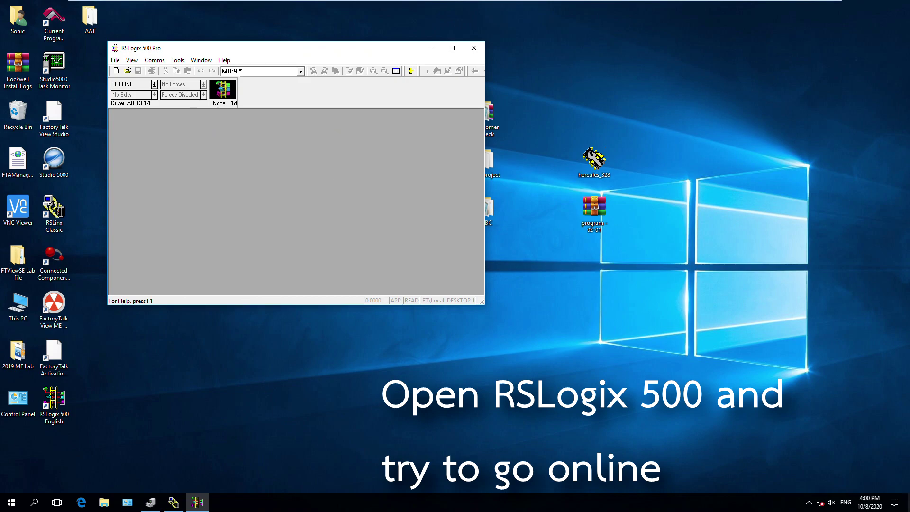
# Go online with the SLC-5/04 RTD TEST node on 1784_U2DHP-1, creating a new file for it, and maximize the window.
pyautogui.click(154, 60)
pyautogui.click(203, 87)
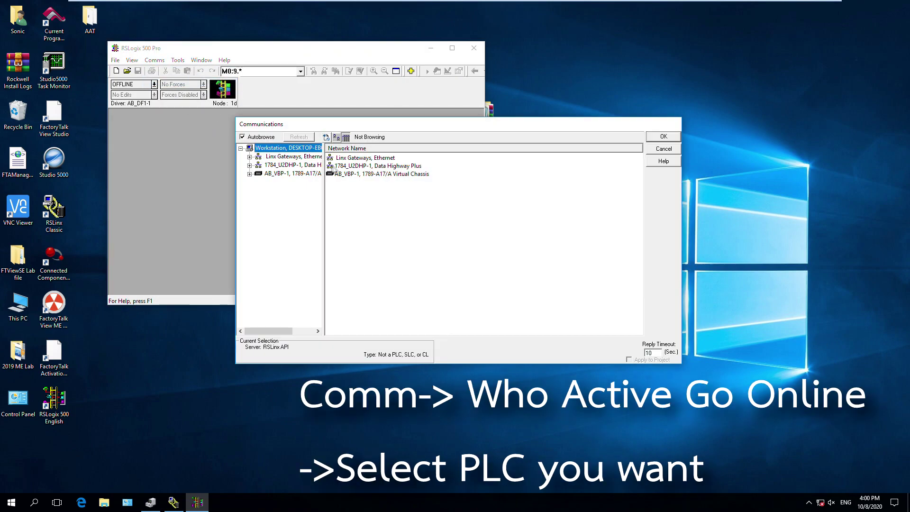
pyautogui.moveTo(325, 164); pyautogui.dragTo(367, 164)
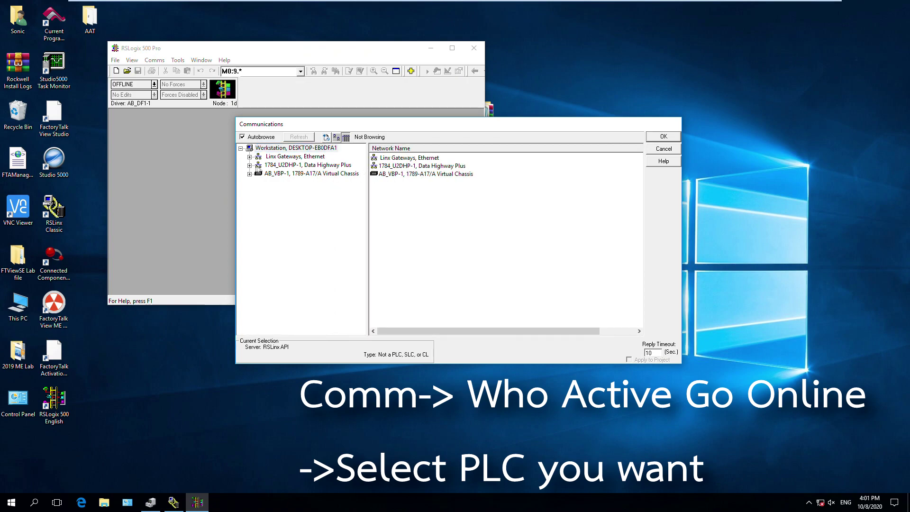
pyautogui.click(250, 165)
pyautogui.click(297, 182)
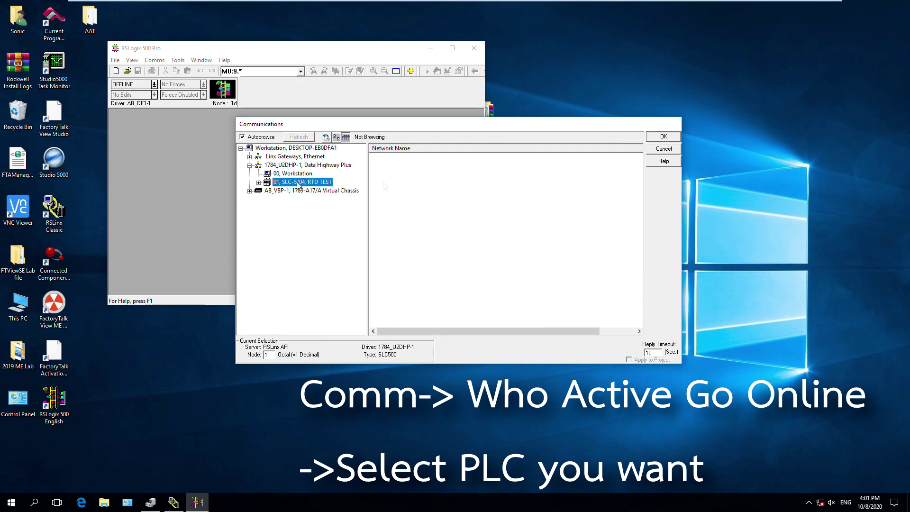
pyautogui.click(663, 137)
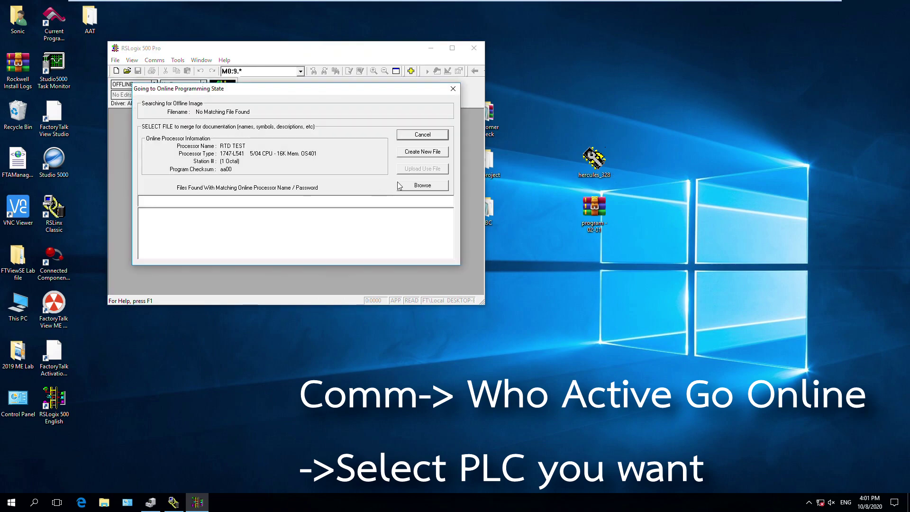
pyautogui.click(423, 152)
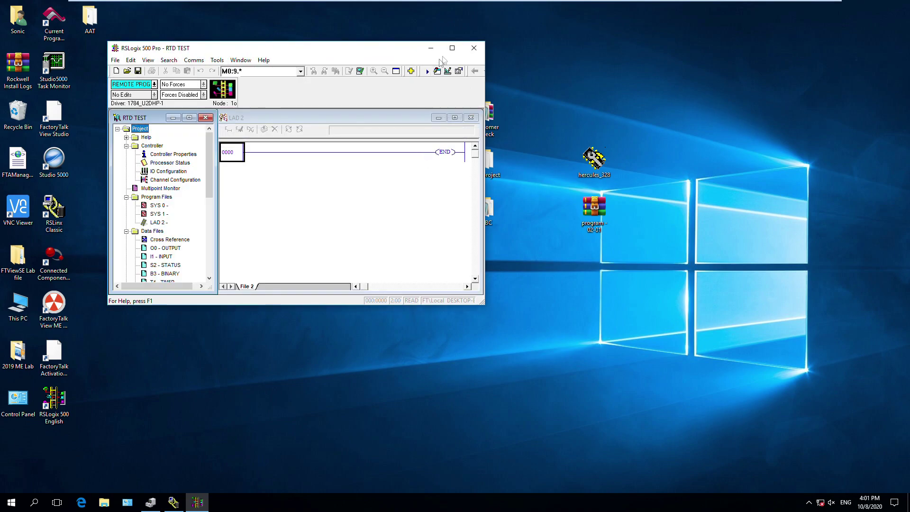
pyautogui.click(453, 48)
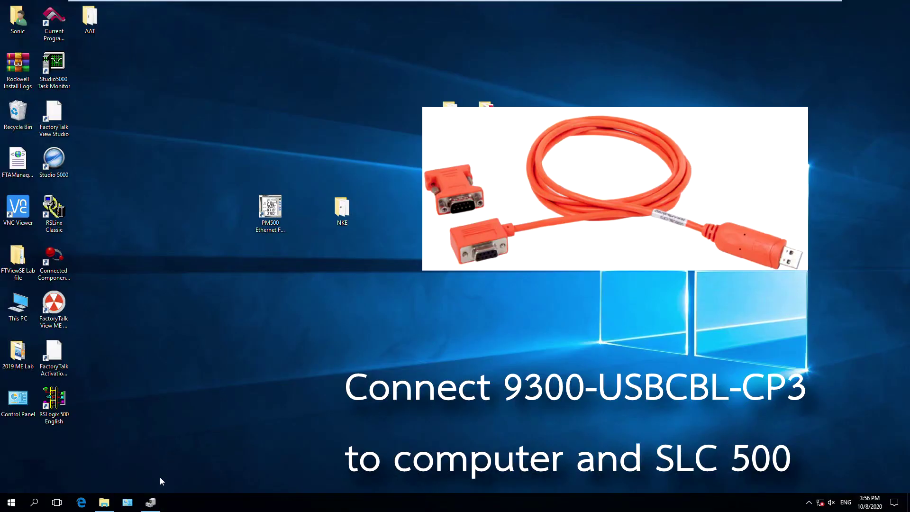
# Check which COM port the USB Serial Port uses in Device Manager, and minimize the window.
pyautogui.click(156, 501)
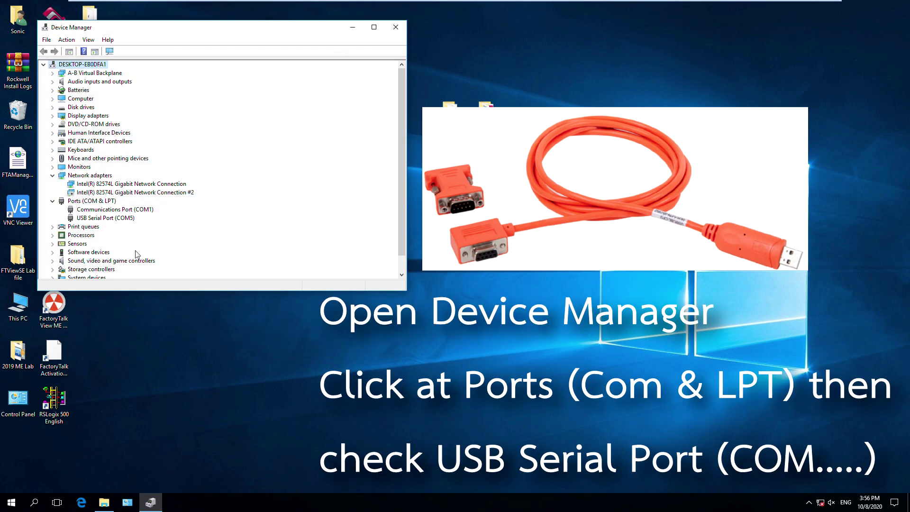
pyautogui.click(117, 219)
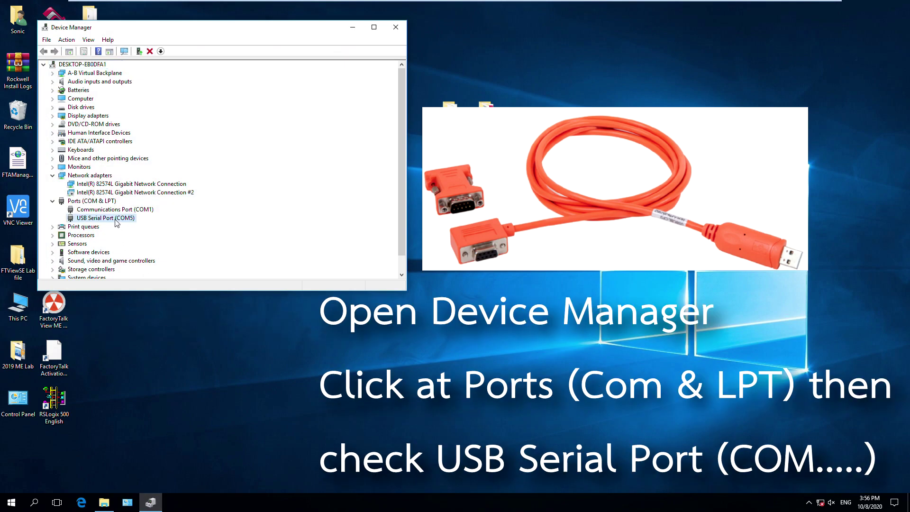
pyautogui.click(353, 27)
# Open RSLinx Classic and add an "RS-232 DF1 devices" driver with its default name.
pyautogui.doubleClick(55, 209)
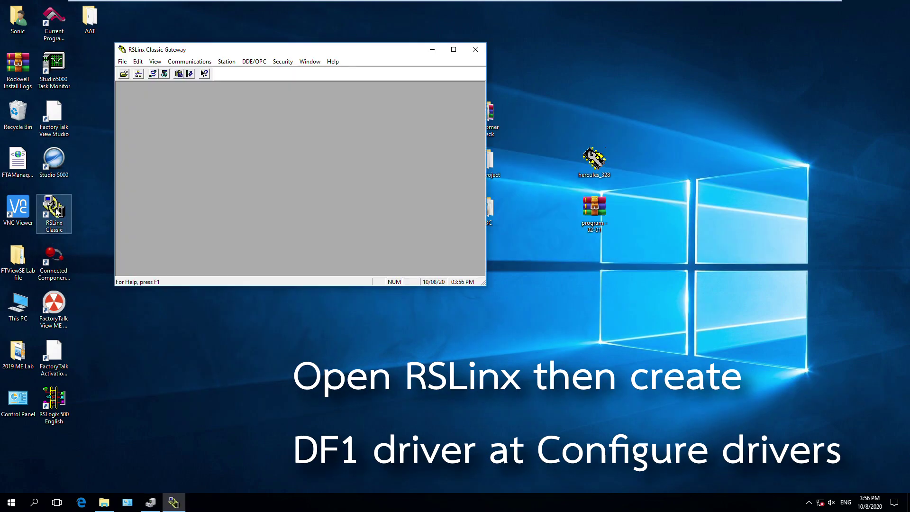
pyautogui.click(153, 74)
pyautogui.click(322, 112)
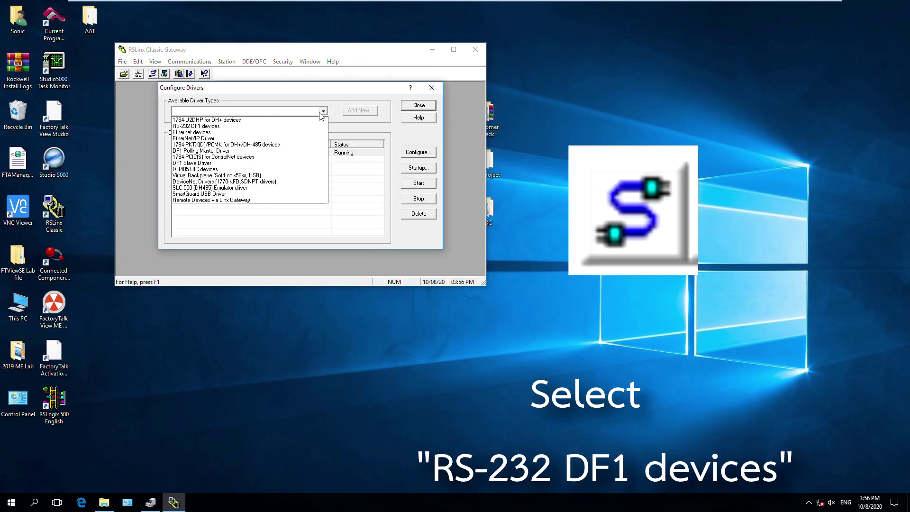
pyautogui.click(196, 126)
pyautogui.click(359, 110)
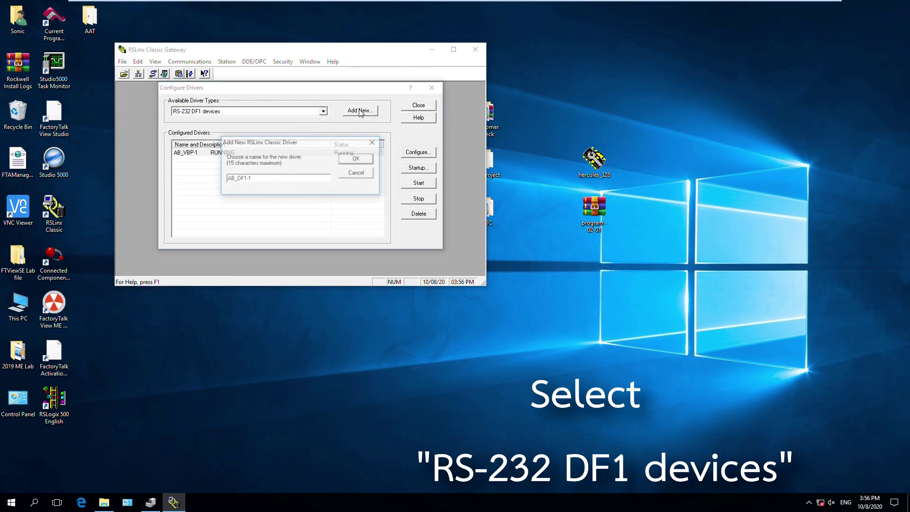
pyautogui.click(356, 159)
# Set the DF1 driver's comm port to COM5 and its device to SLC-CH0/Micro/PanelView.
pyautogui.click(255, 158)
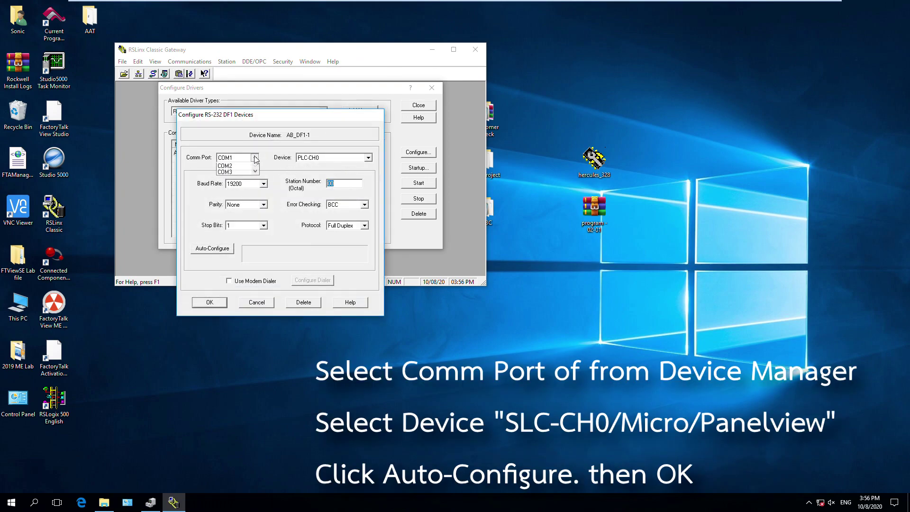
pyautogui.click(235, 177)
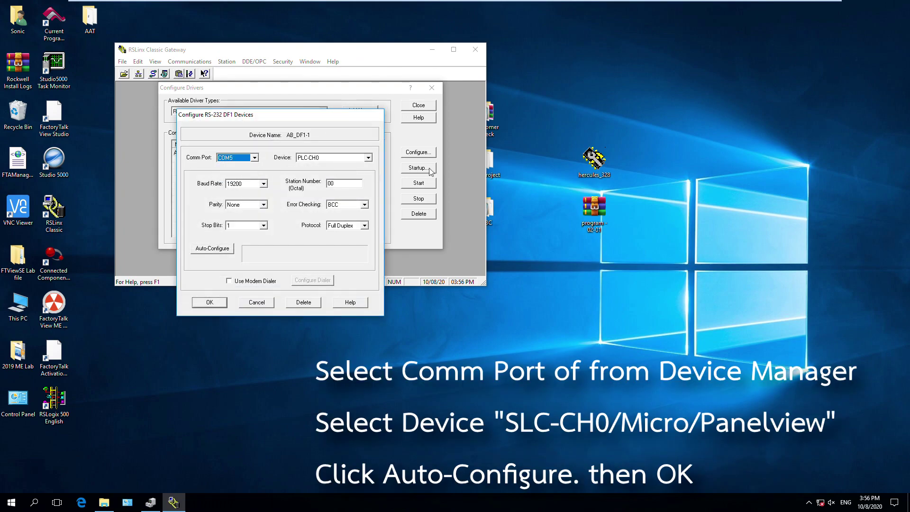
pyautogui.click(368, 158)
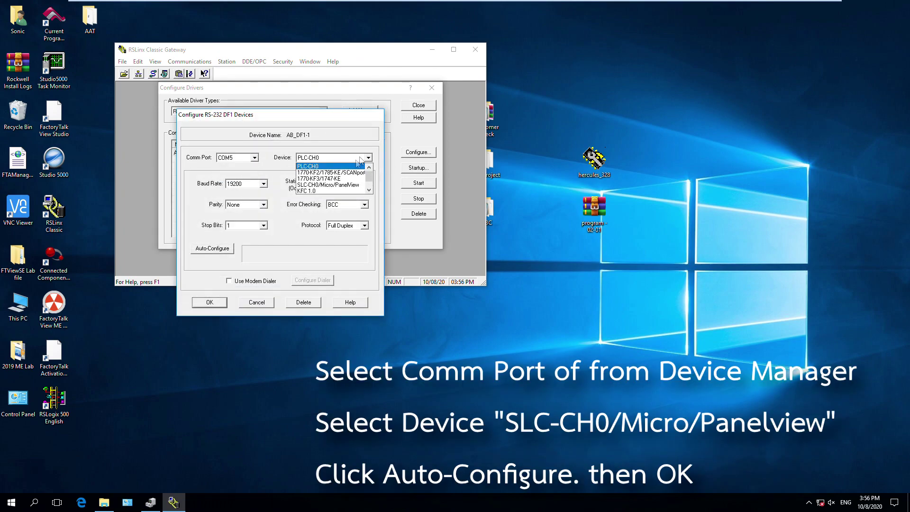
pyautogui.click(341, 185)
# Auto-configure the DF1 driver, retrying if needed, accept its settings and close the driver configuration.
pyautogui.click(213, 252)
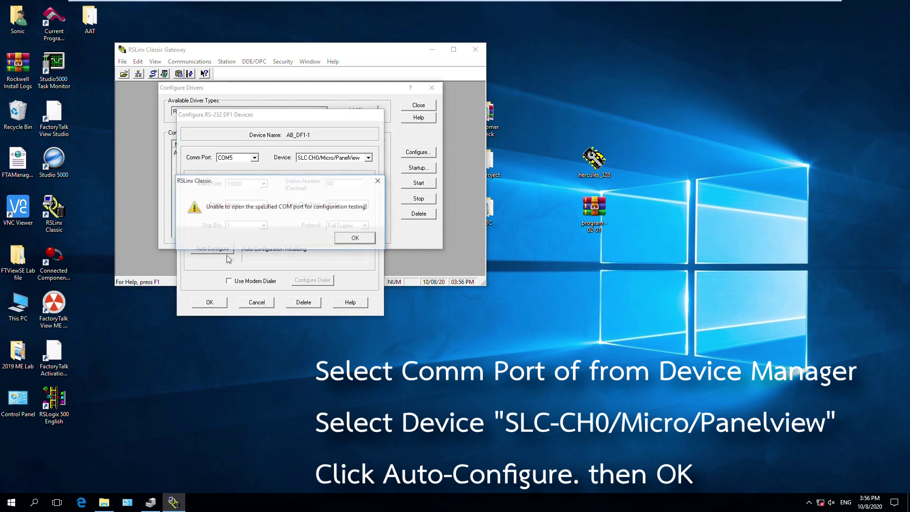
pyautogui.click(360, 240)
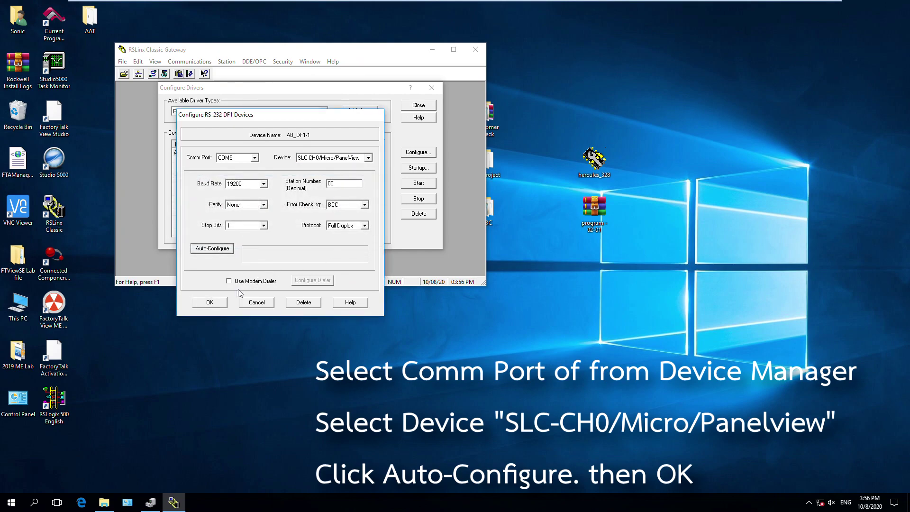
pyautogui.click(222, 251)
pyautogui.click(209, 302)
pyautogui.click(418, 106)
# Browse the AB_DF1-1 network in RSWho for the connected SLC-5/04, and minimize RSLinx Classic.
pyautogui.click(138, 75)
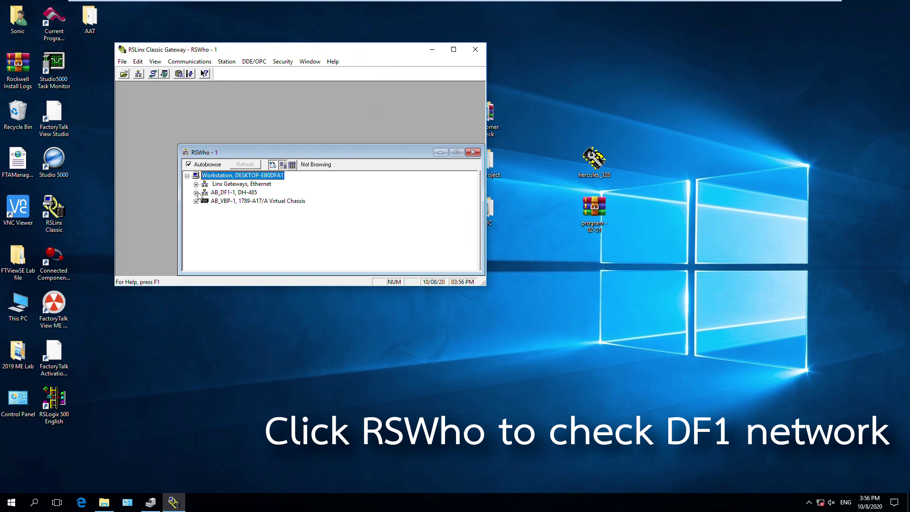
pyautogui.click(196, 193)
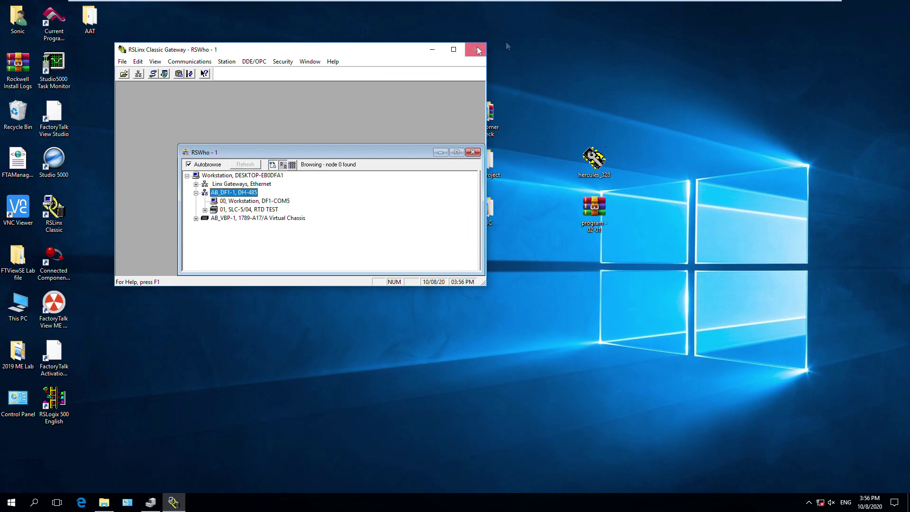
pyautogui.click(437, 50)
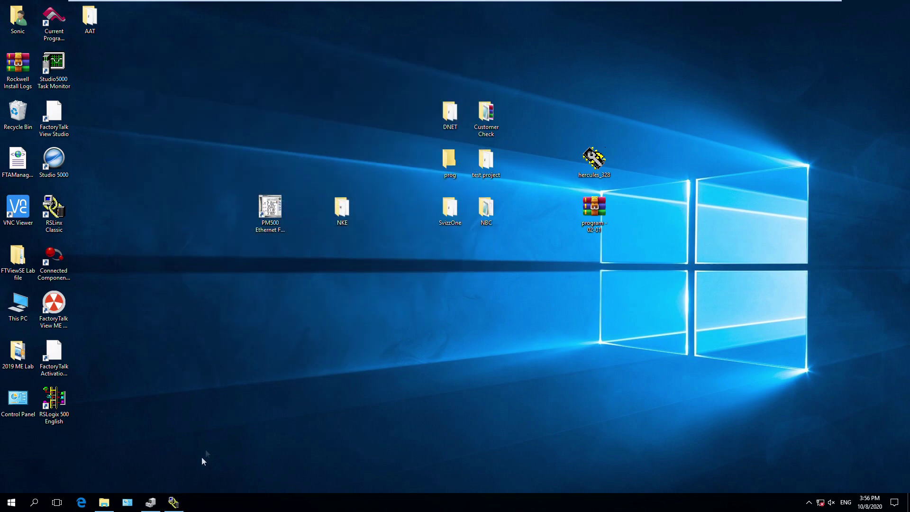
# Open RSLogix 500 English and maximize its window.
pyautogui.click(10, 502)
pyautogui.write('rslopgix')
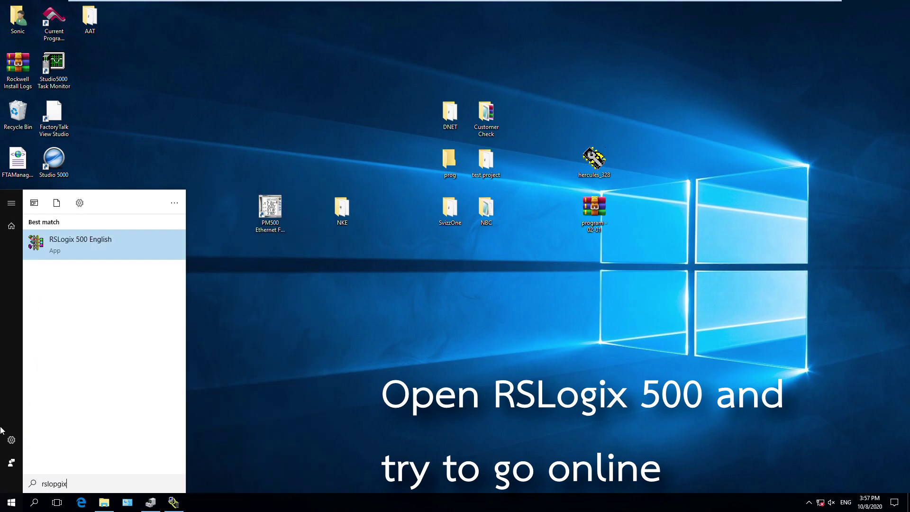
pyautogui.click(132, 251)
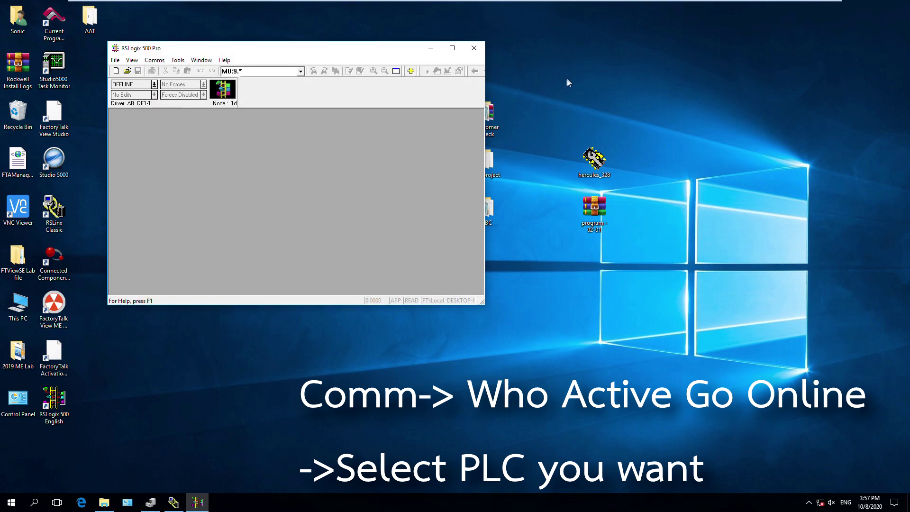
pyautogui.click(452, 47)
# Use Who Active Go Online to connect to the SLC-5/04 at node 01 on AB_DF1-1, creating a new file for the upload.
pyautogui.click(46, 15)
pyautogui.click(63, 40)
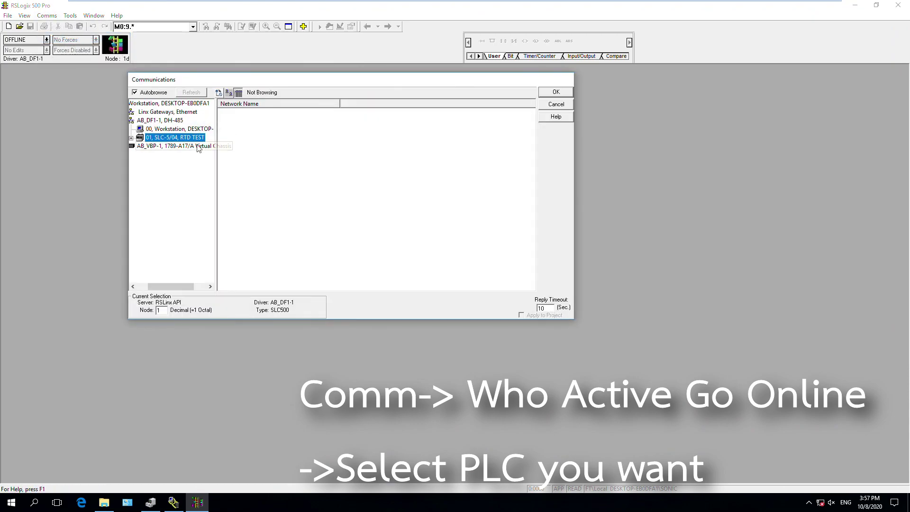
pyautogui.click(565, 95)
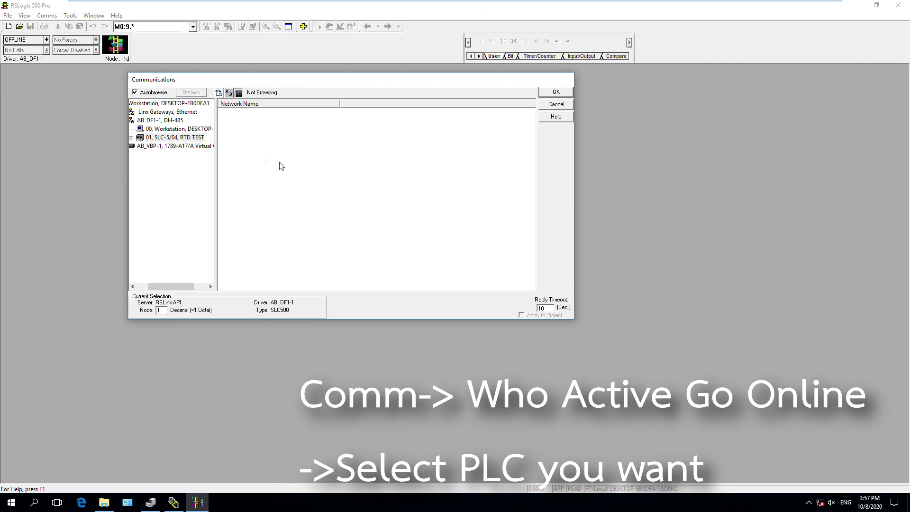
pyautogui.doubleClick(183, 138)
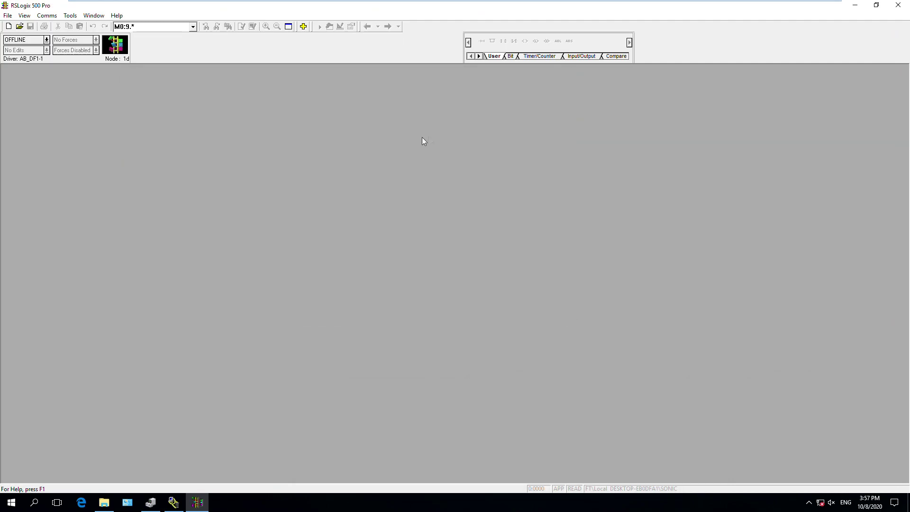
pyautogui.click(589, 224)
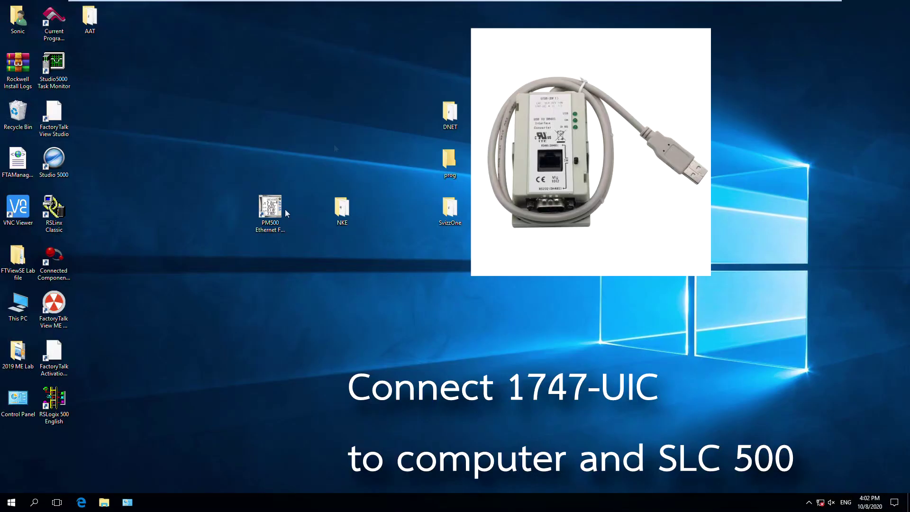
# Open Device Manager, look up the USB Serial Port's COM number under Ports (COM & LPT), and minimize Device Manager.
pyautogui.click(4, 501)
pyautogui.write('dev')
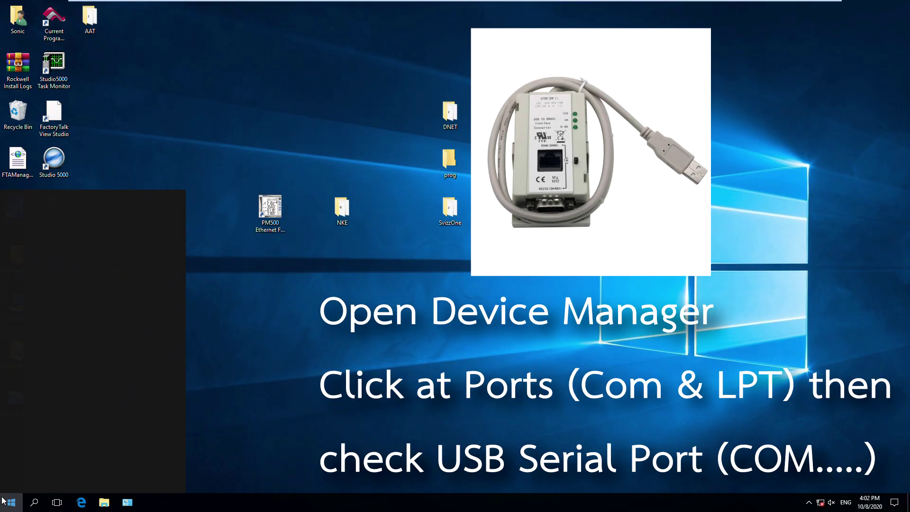
pyautogui.write('ice')
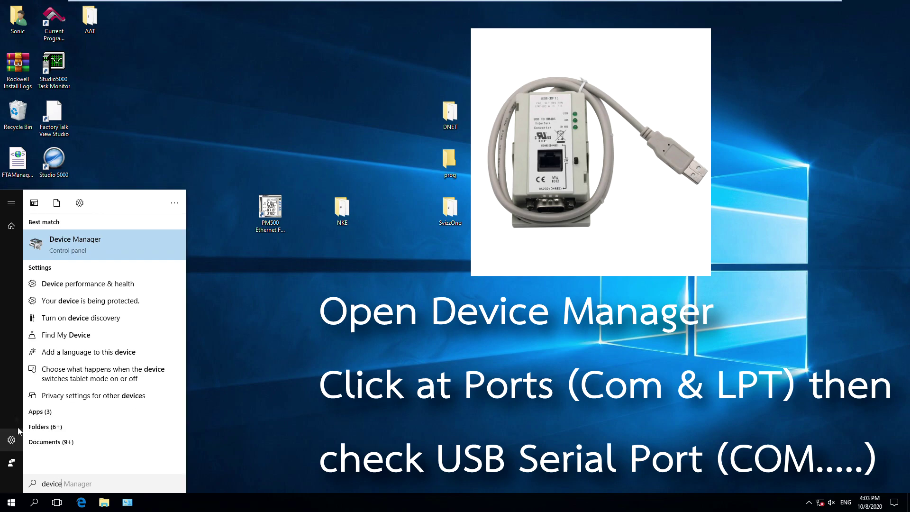
pyautogui.click(124, 251)
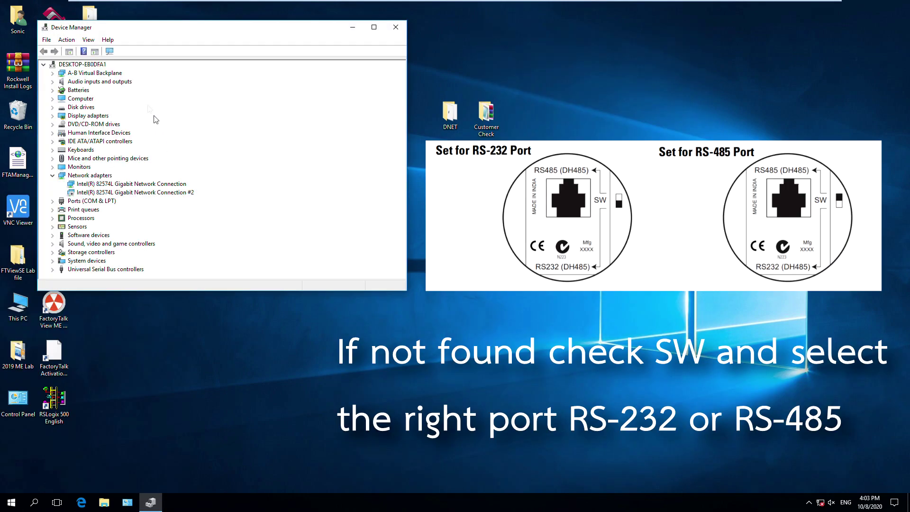
pyautogui.click(53, 201)
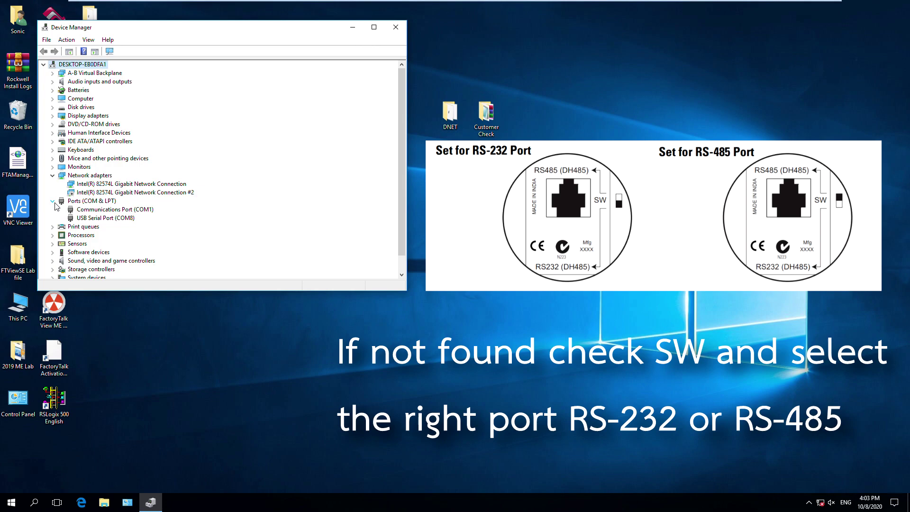
pyautogui.click(82, 219)
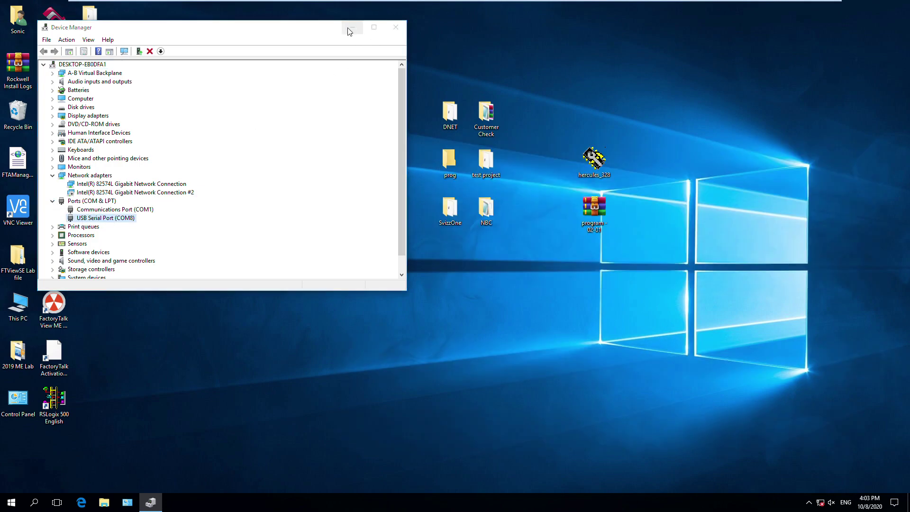
pyautogui.click(349, 31)
# Open RSLinx Classic and add a "DH485 UIC devices" driver with its default name.
pyautogui.doubleClick(54, 210)
pyautogui.click(140, 77)
pyautogui.click(324, 112)
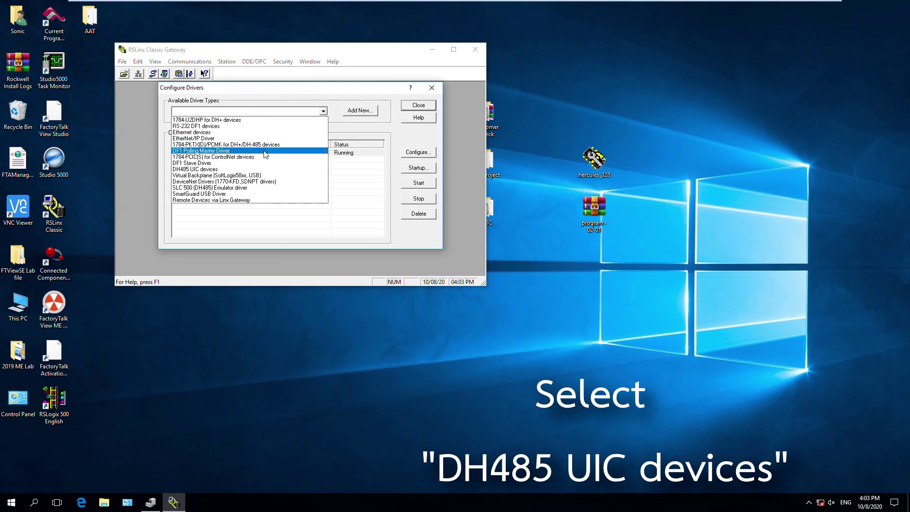
pyautogui.click(258, 170)
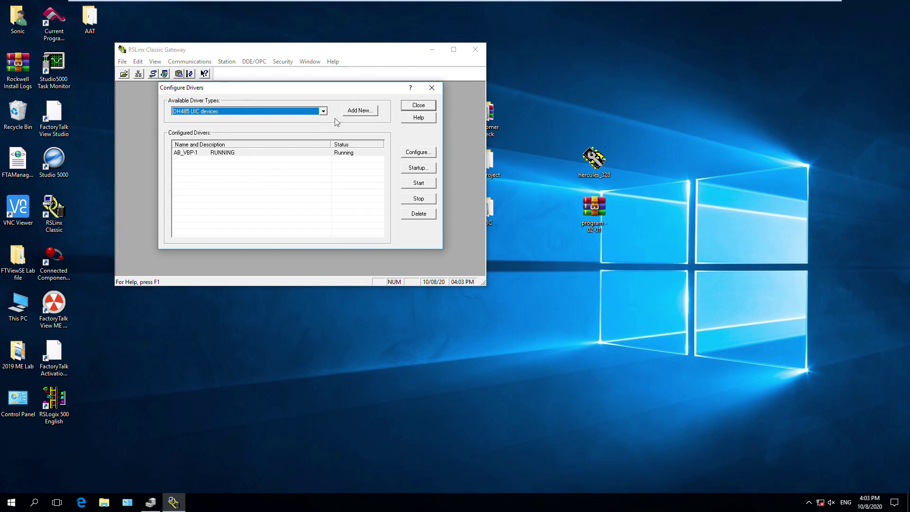
pyautogui.click(348, 112)
pyautogui.click(349, 160)
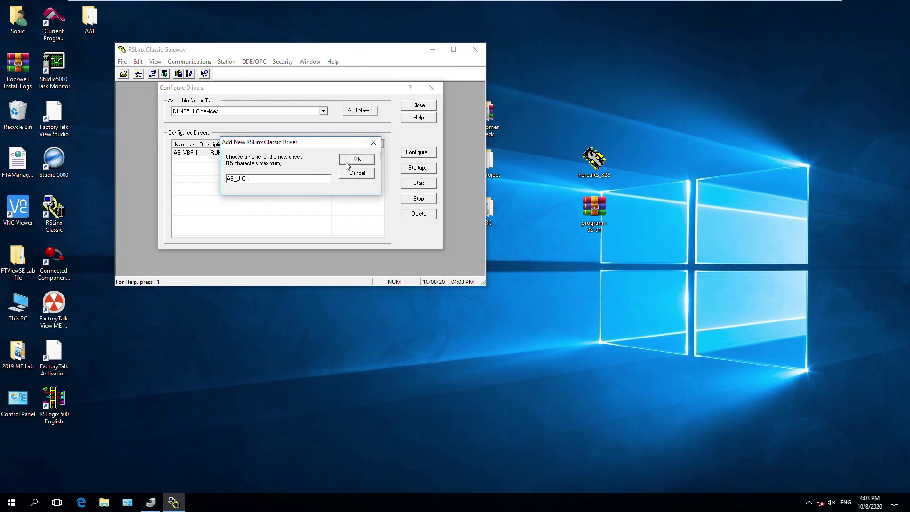
# Set the UIC driver's comm port to COM8 after rechecking Device Manager, accept the settings and close the driver configuration.
pyautogui.click(254, 157)
pyautogui.click(156, 508)
pyautogui.click(151, 503)
pyautogui.click(254, 157)
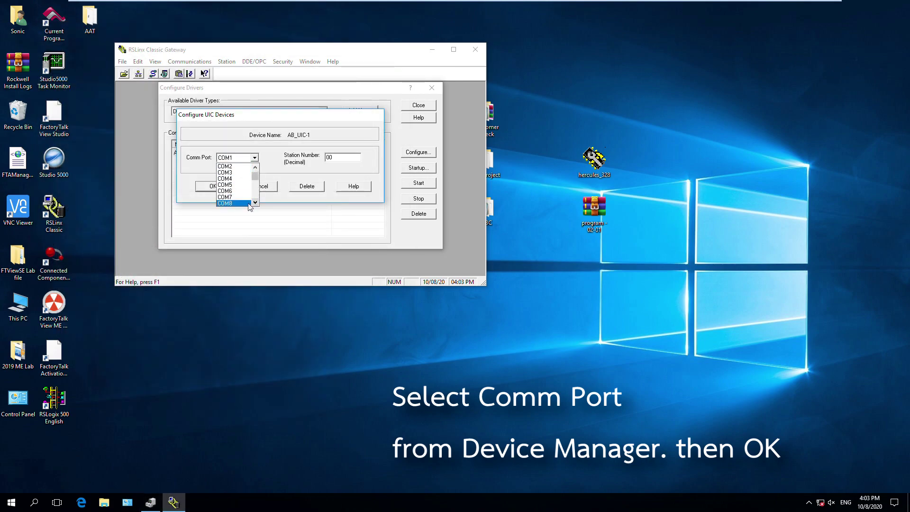
pyautogui.click(245, 207)
pyautogui.click(221, 188)
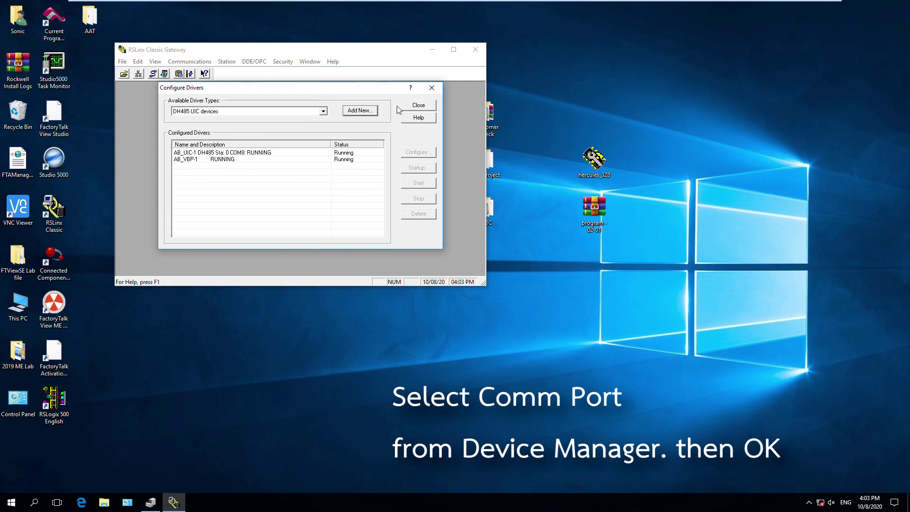
pyautogui.click(416, 107)
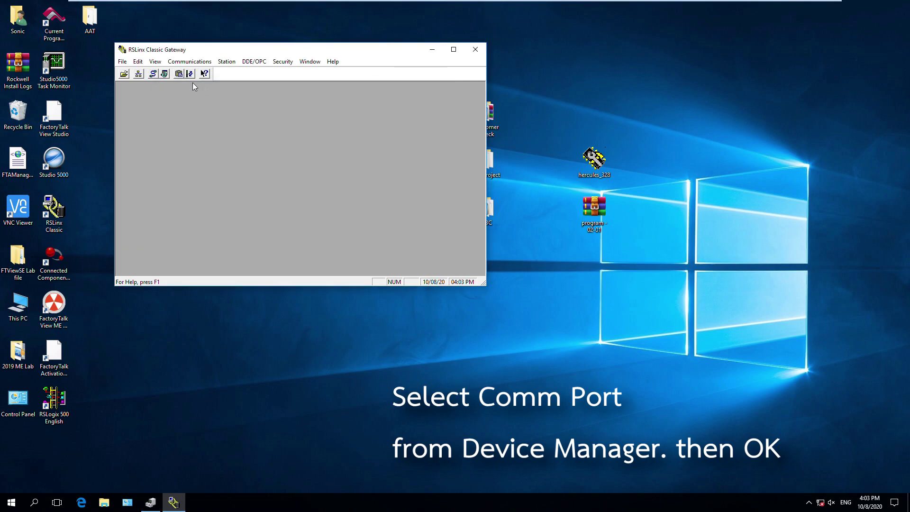
# Browse the AB_UIC-1 DH-485 network in RSWho for the connected SLC-5/04, and minimize RSLinx Classic.
pyautogui.click(139, 74)
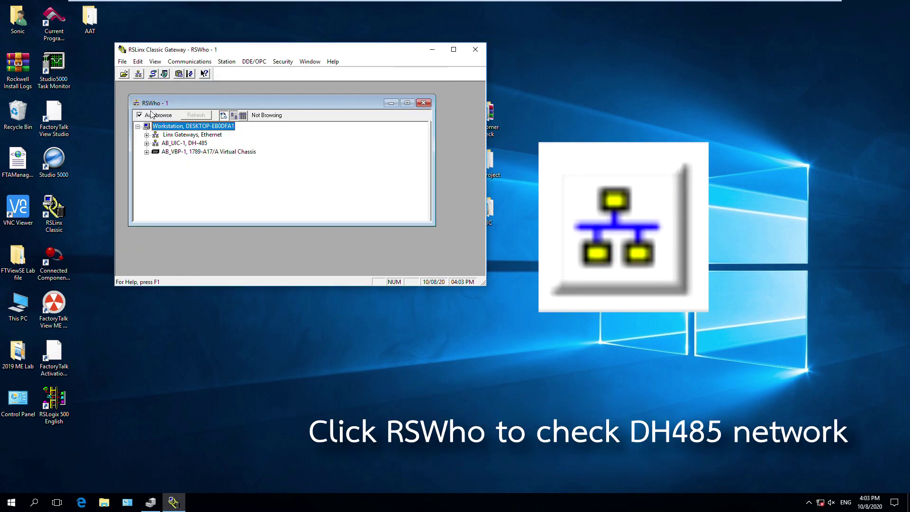
pyautogui.click(147, 143)
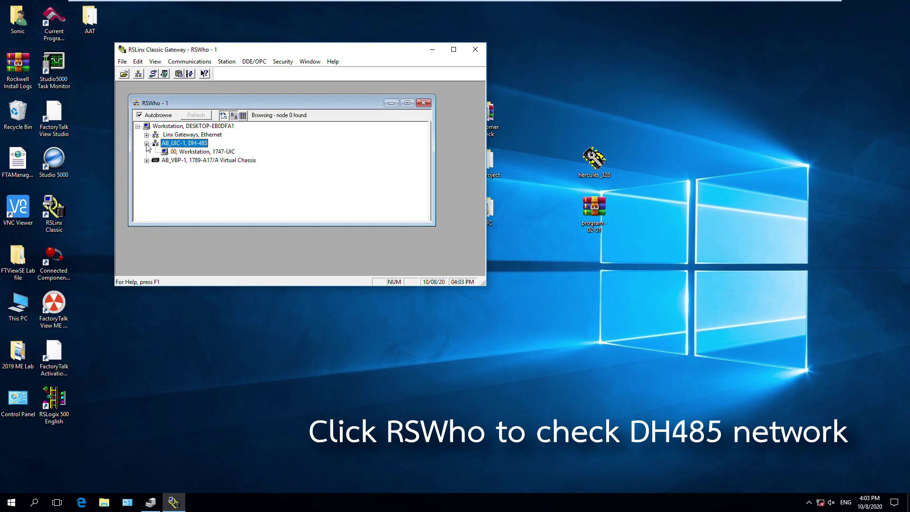
pyautogui.click(174, 160)
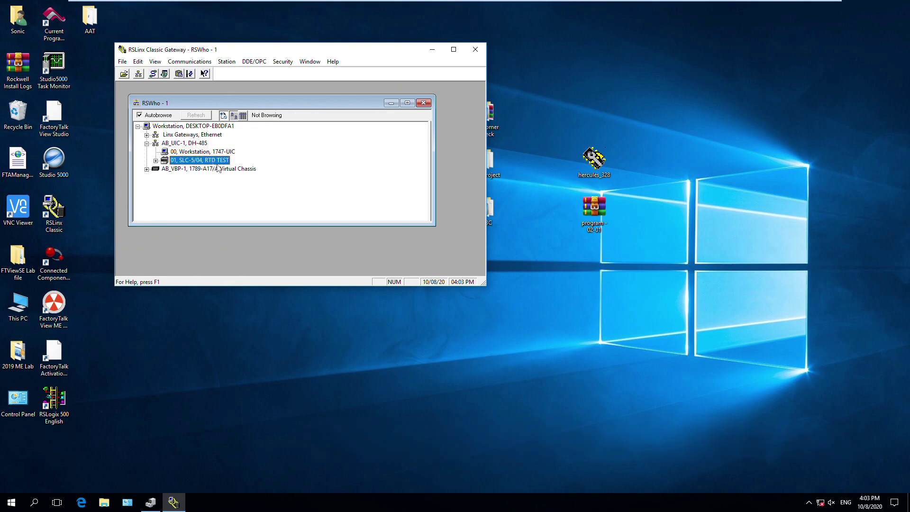
pyautogui.click(432, 49)
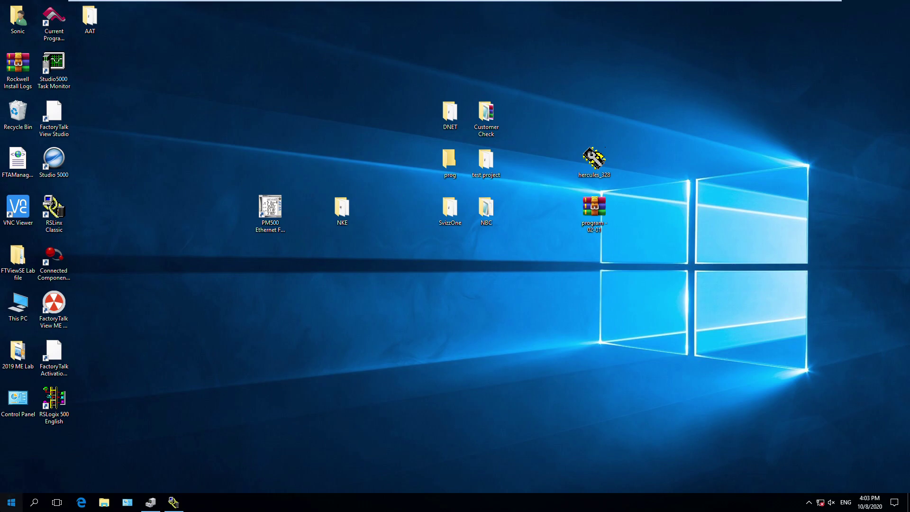
# Search Windows for "rslogix 500" and open RSLogix 500 English.
pyautogui.click(12, 502)
pyautogui.click(11, 502)
pyautogui.write('rslogix')
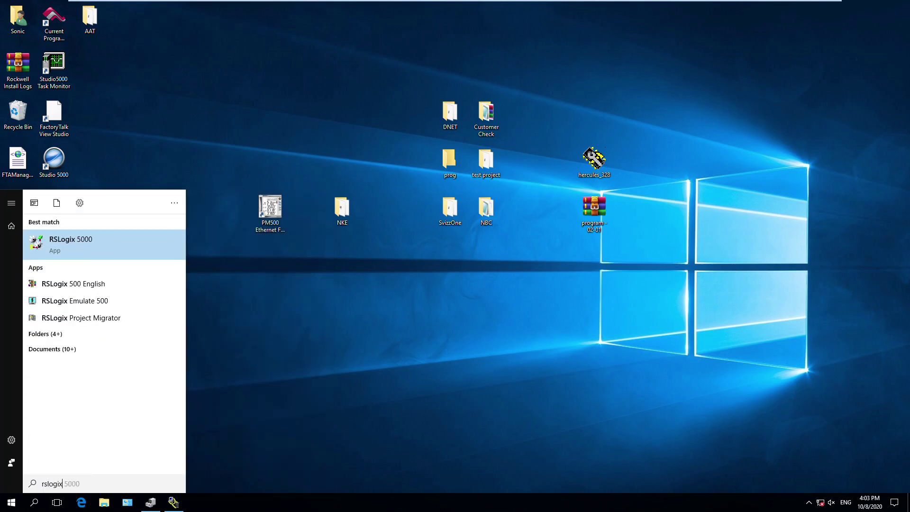
pyautogui.write(' 500')
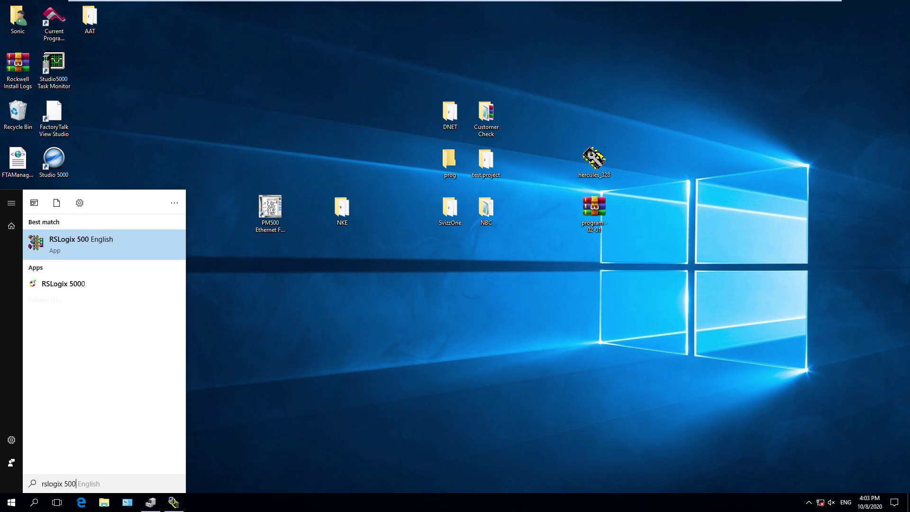
pyautogui.click(101, 249)
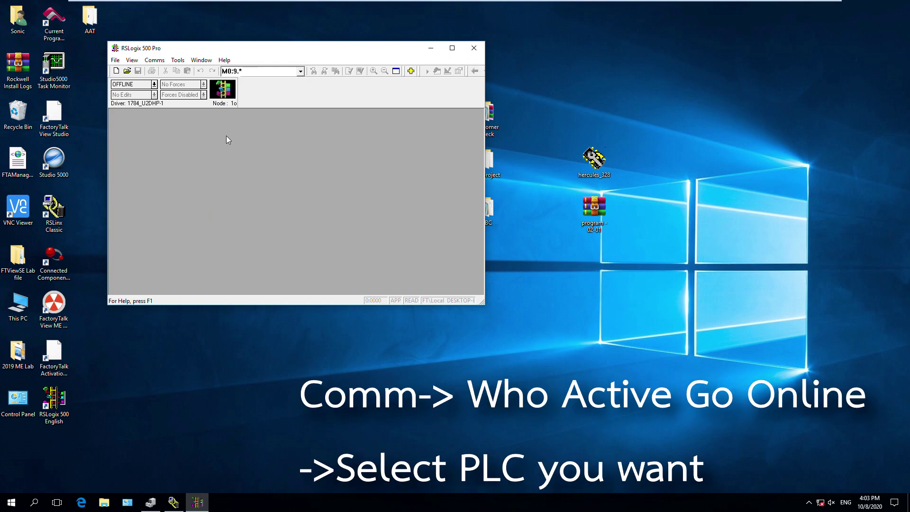
# Use Who Active Go Online to connect to the SLC-5/04 at node 01 on AB_UIC-1, creating a new file for the upload.
pyautogui.click(154, 60)
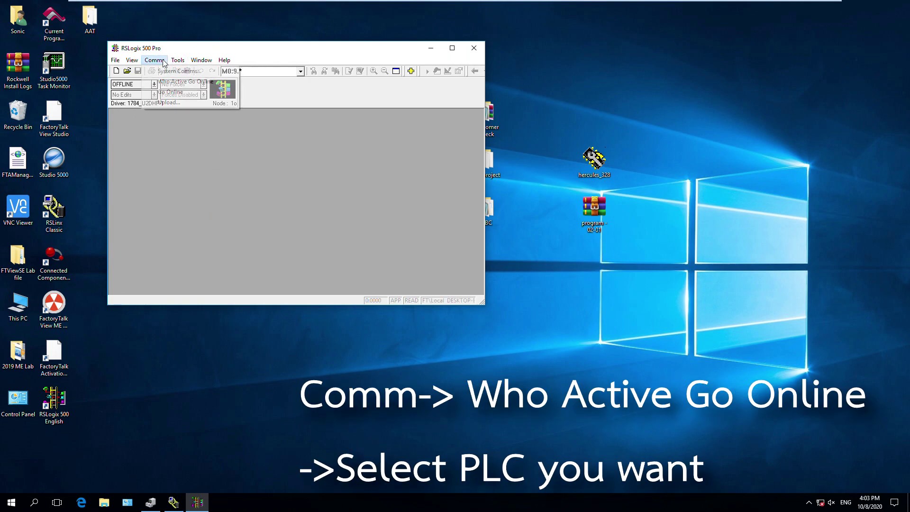
pyautogui.click(170, 81)
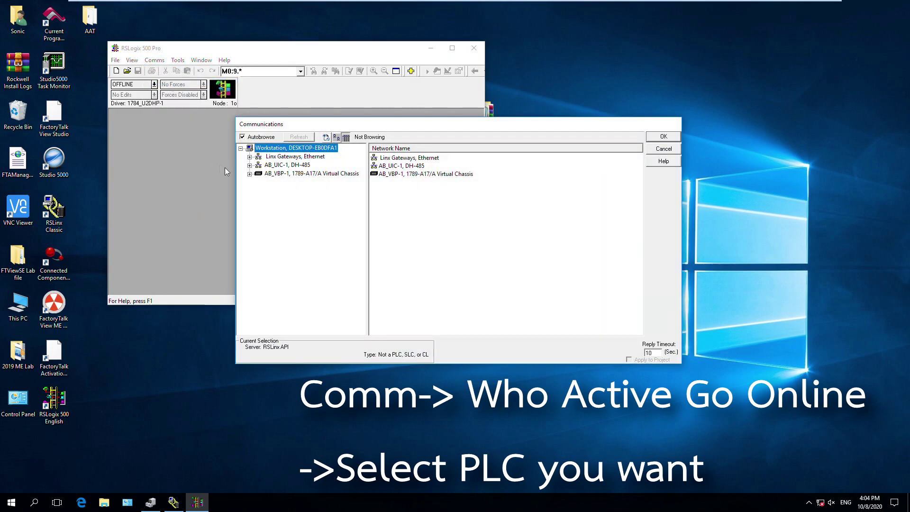
pyautogui.click(285, 165)
pyautogui.click(302, 182)
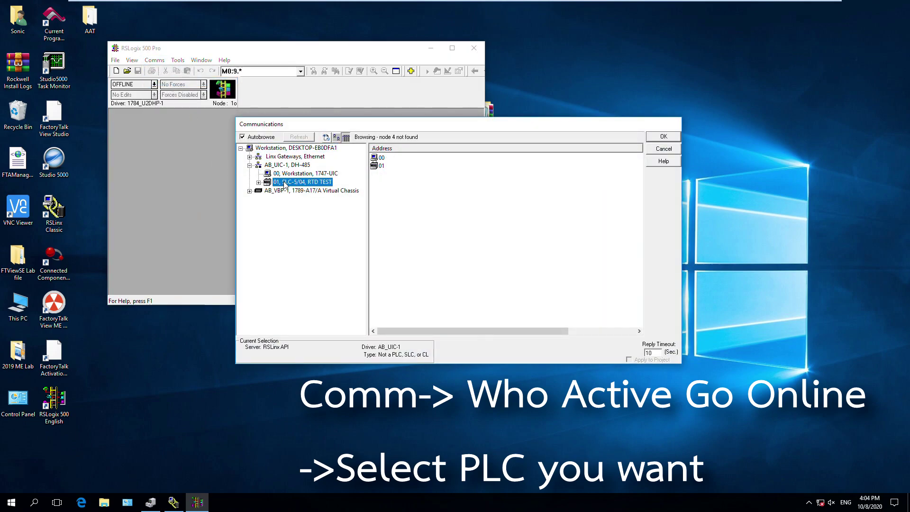
pyautogui.click(657, 141)
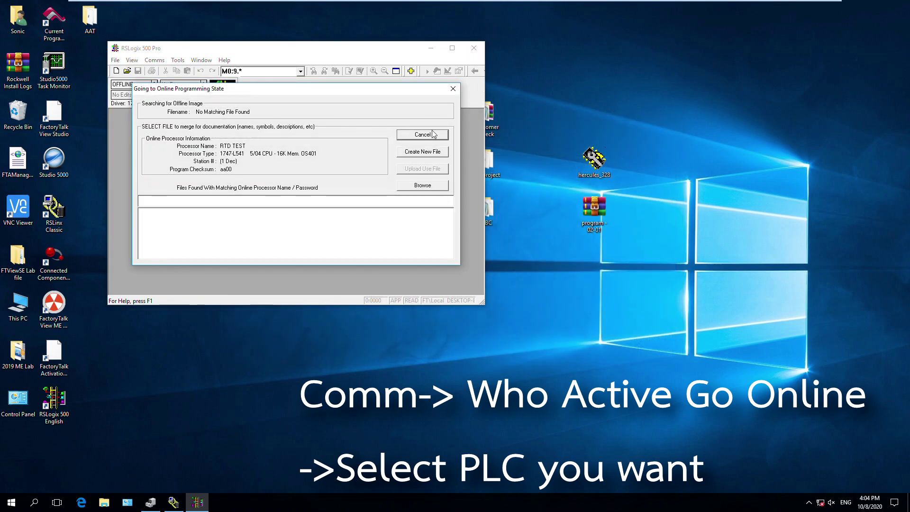
pyautogui.click(419, 152)
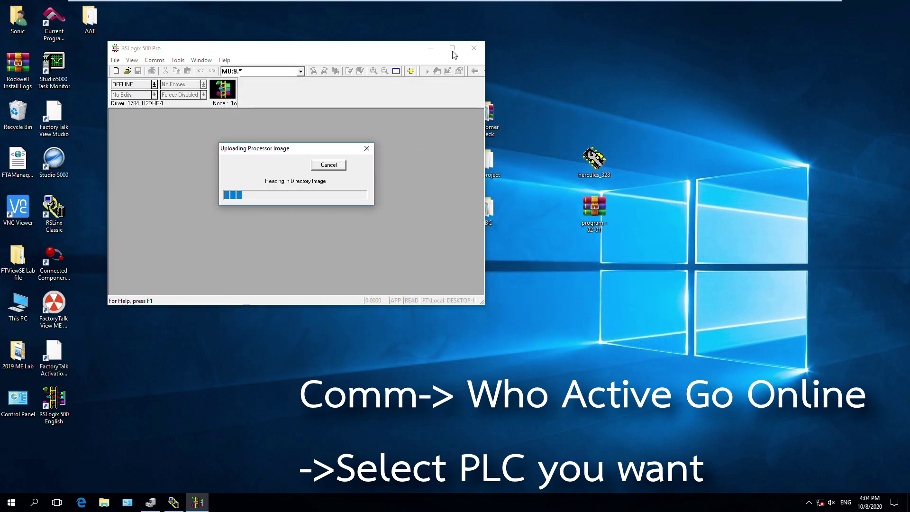